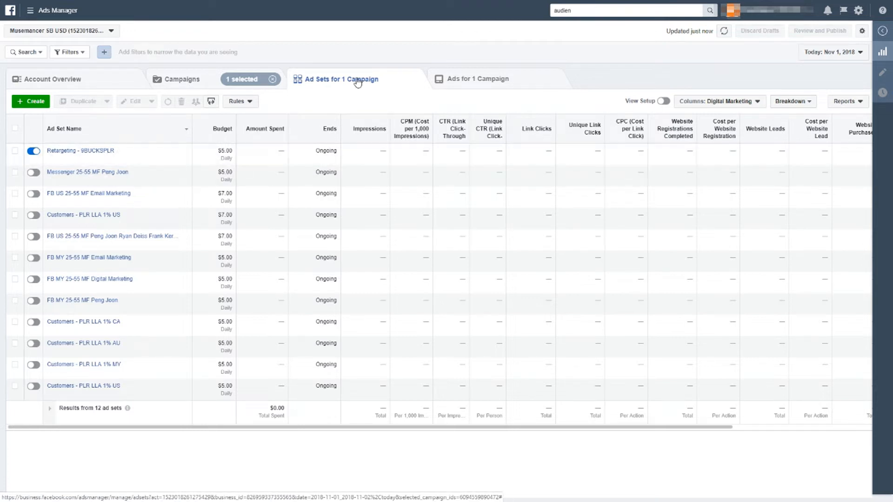
pyautogui.moveTo(120, 161)
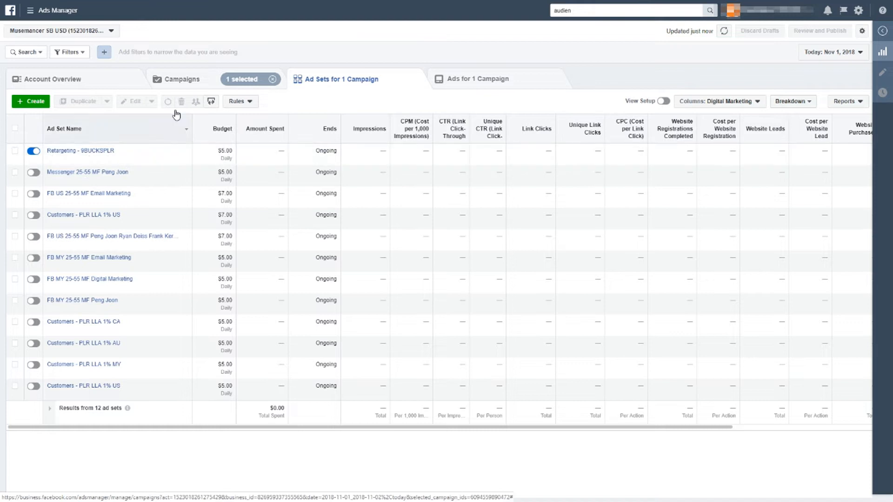
pyautogui.click(190, 86)
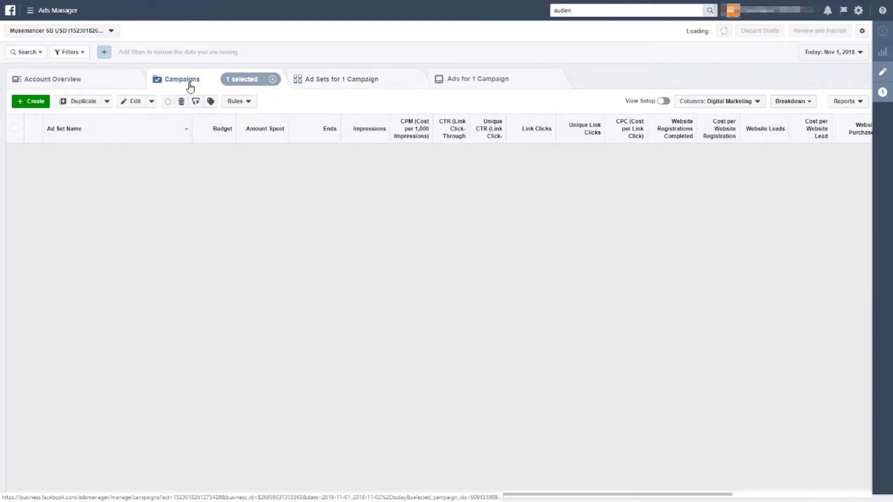
pyautogui.click(36, 100)
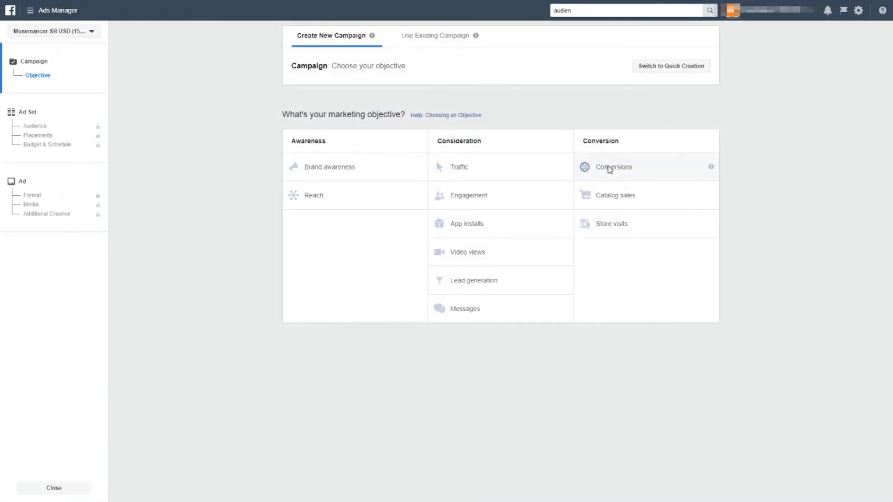
pyautogui.click(609, 167)
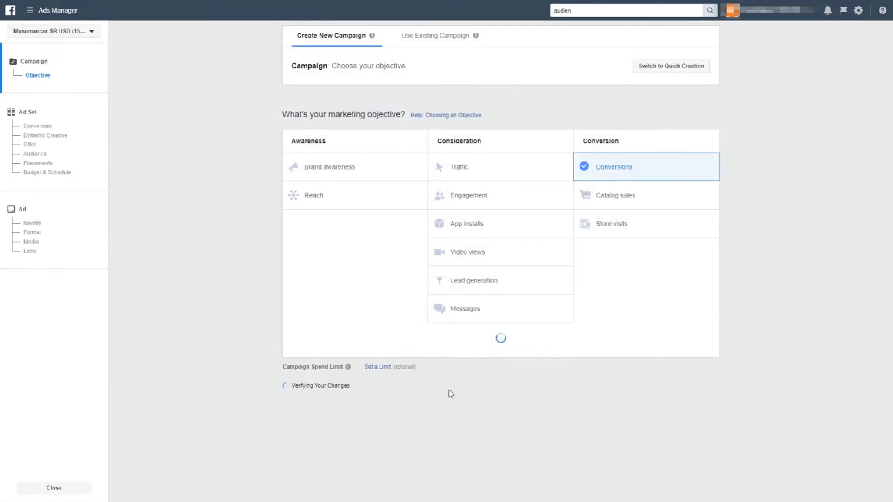
pyautogui.doubleClick(499, 350)
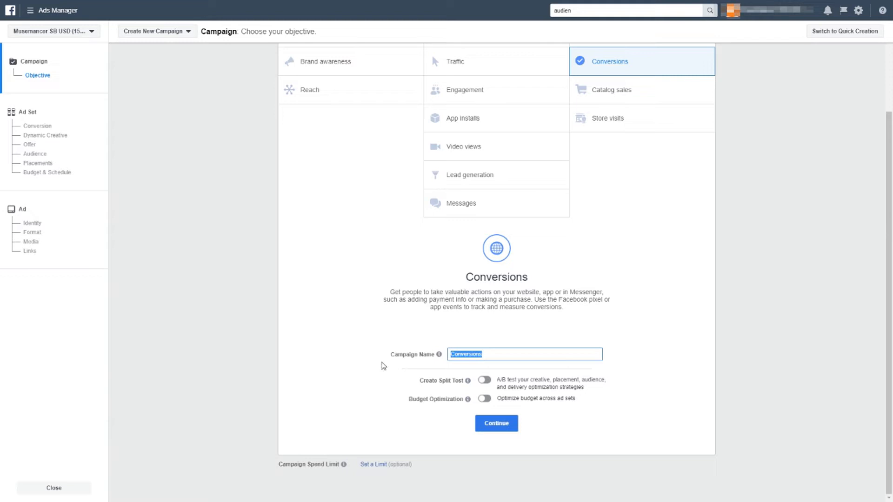
pyautogui.write('Retargeting -')
pyautogui.scroll(3, 355, 305)
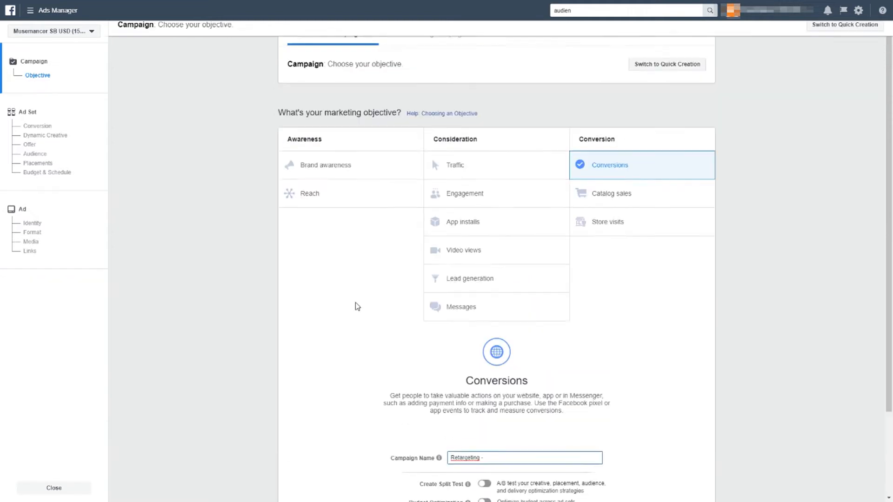
pyautogui.scroll(-3, 299, 250)
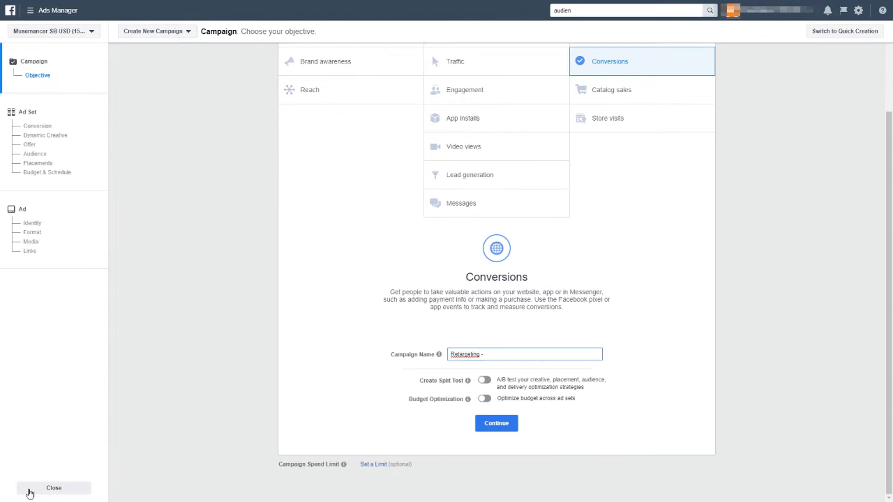
pyautogui.click(29, 488)
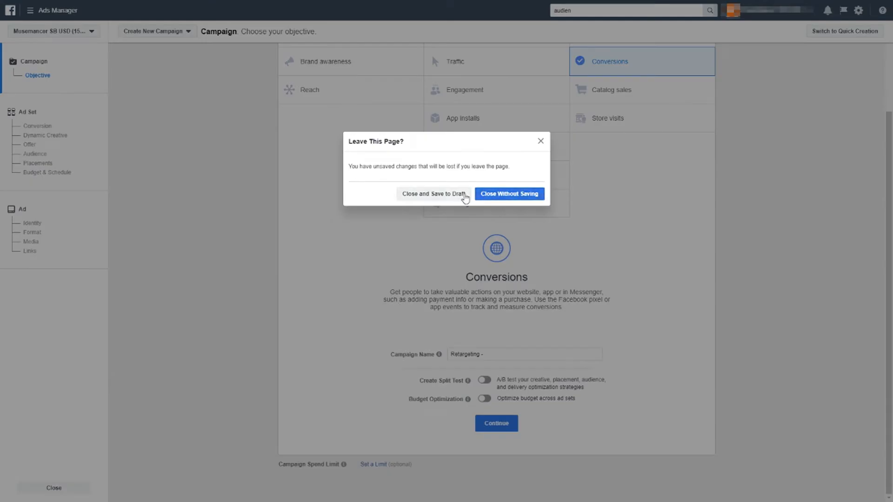
pyautogui.click(498, 198)
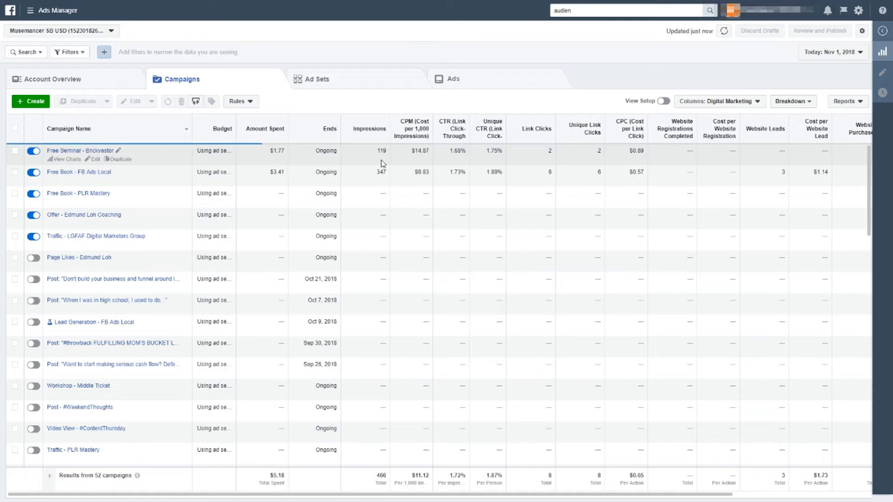
# Step: Open the "Retargeting - 9BUCKSPLR" ad set of the "Free Book - PLR Mastery" campaign for editing
pyautogui.click(14, 193)
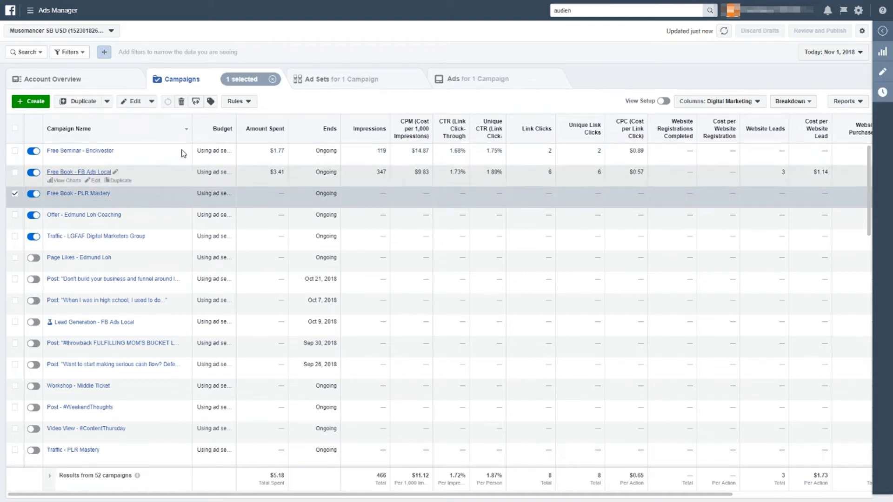
pyautogui.click(349, 79)
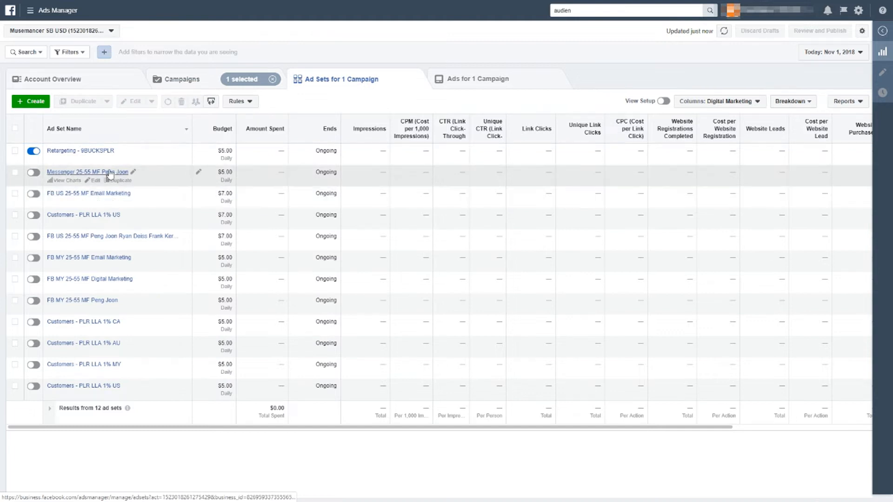
pyautogui.moveTo(112, 162)
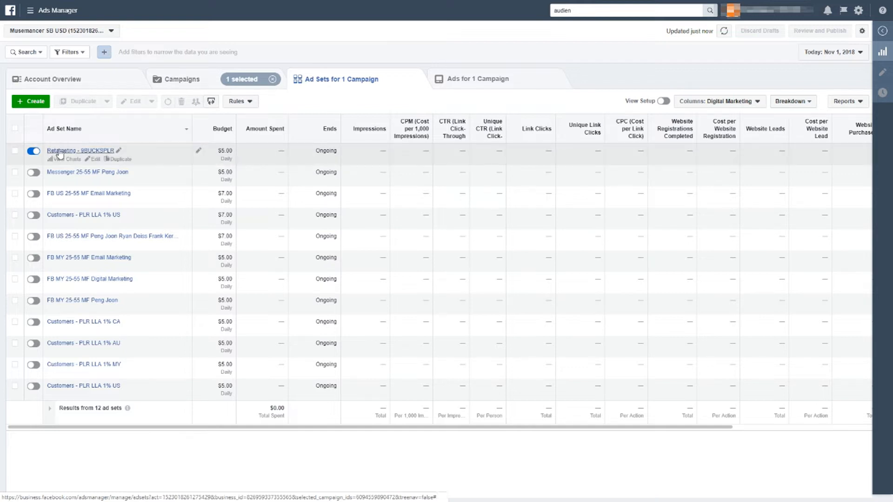
pyautogui.click(15, 151)
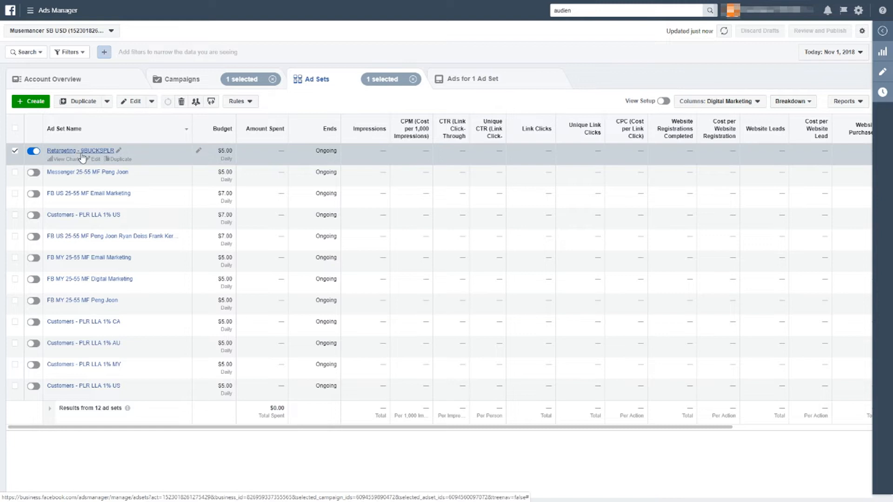
pyautogui.click(95, 160)
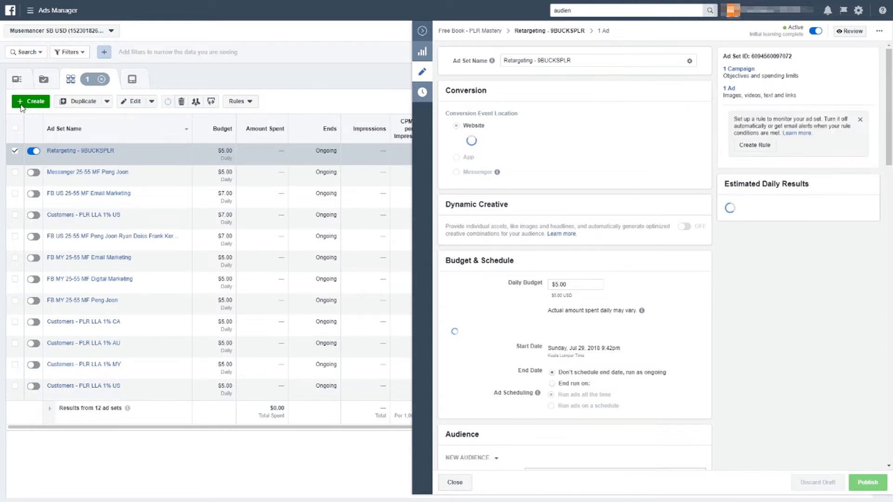
# Step: Review the ad set's name, conversion event, and budget and schedule settings down to the Audience section
pyautogui.click(527, 61)
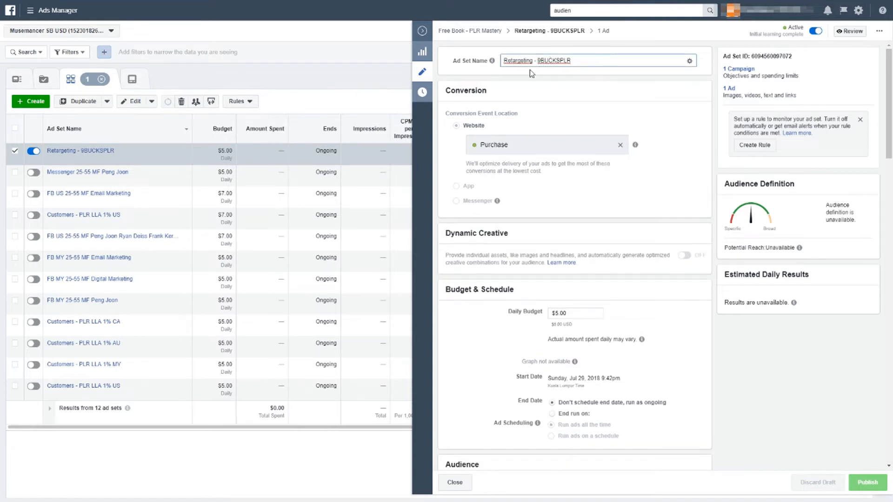
pyautogui.click(529, 92)
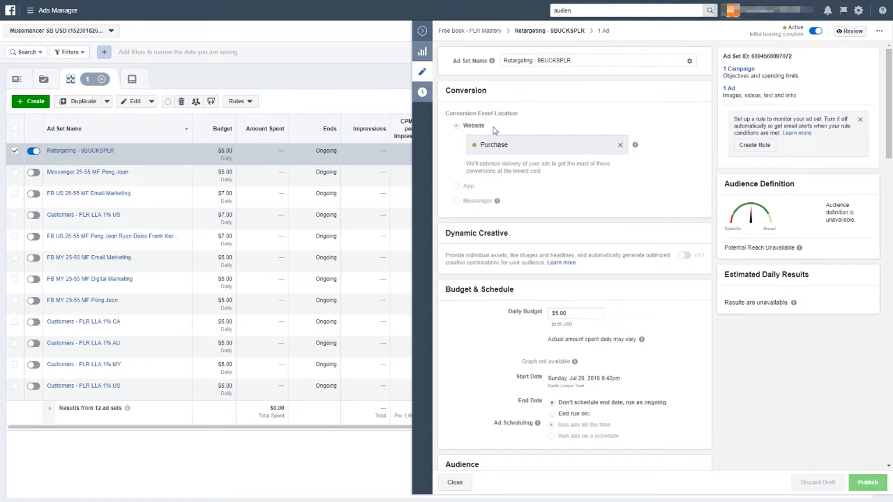
pyautogui.doubleClick(513, 144)
pyautogui.click(510, 121)
pyautogui.scroll(-2, 581, 140)
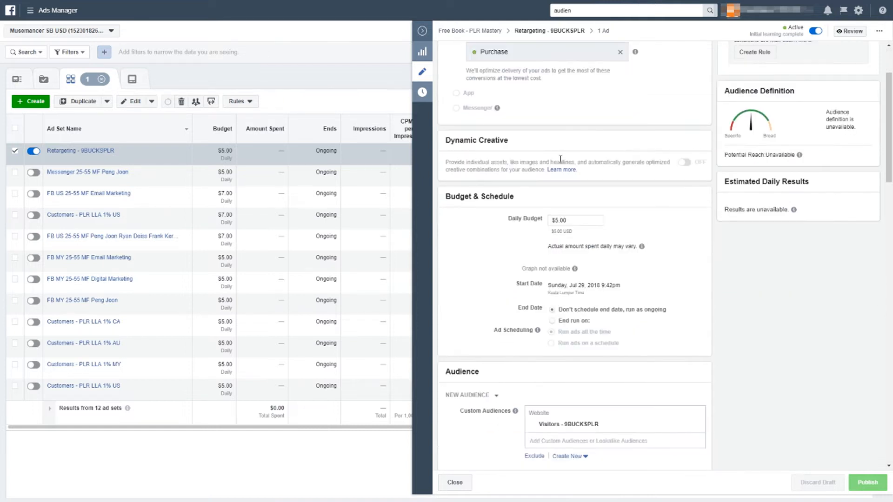
pyautogui.scroll(-1, 522, 160)
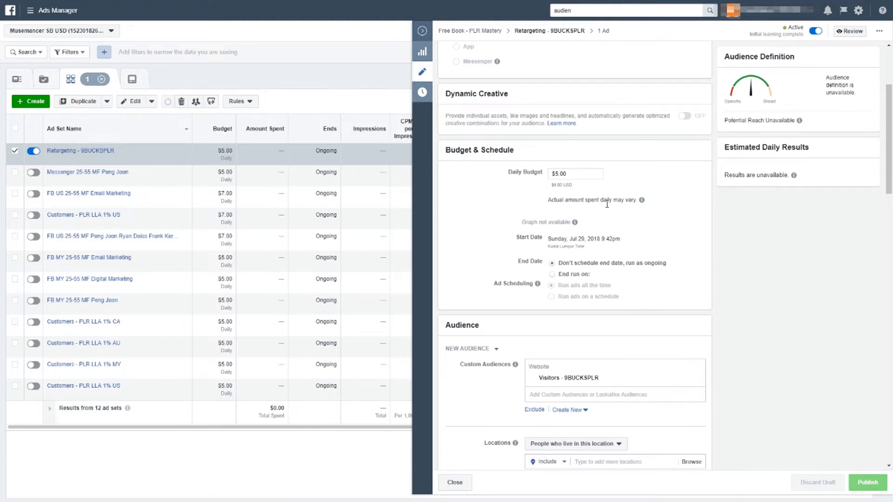
pyautogui.scroll(-4, 607, 203)
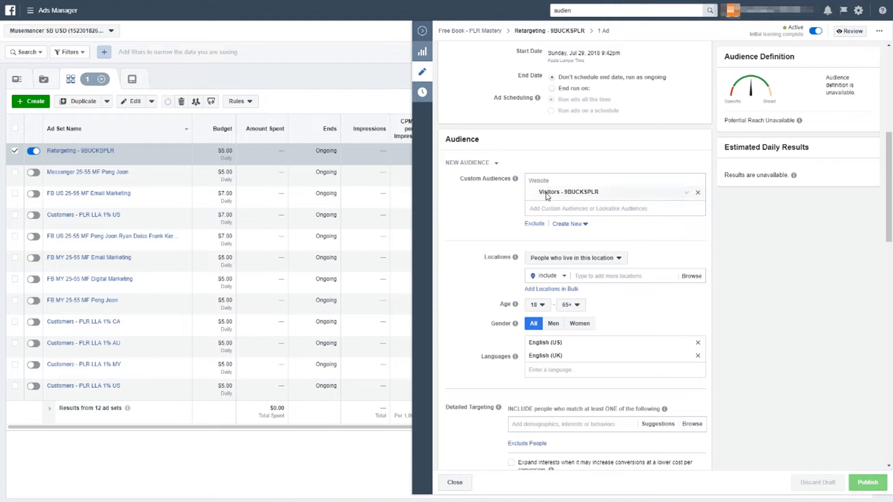
# Step: Browse the custom audiences available to the ad set without adding any, and close the list
pyautogui.click(559, 209)
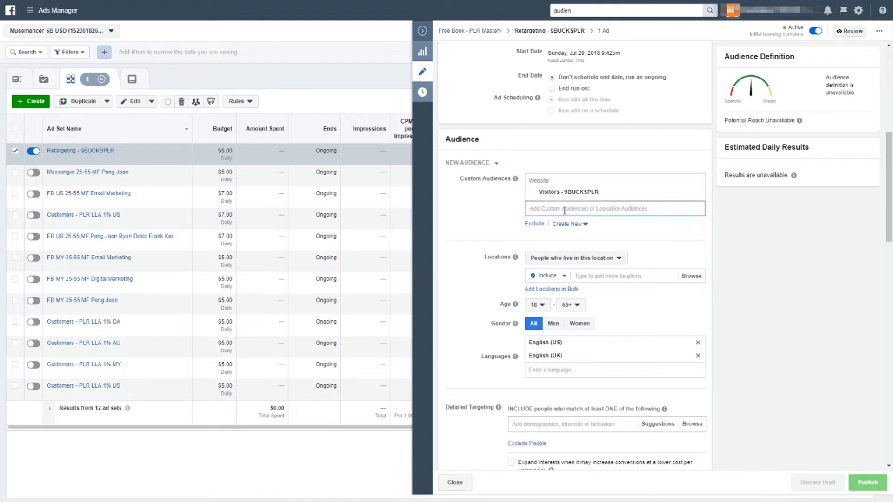
pyautogui.click(564, 210)
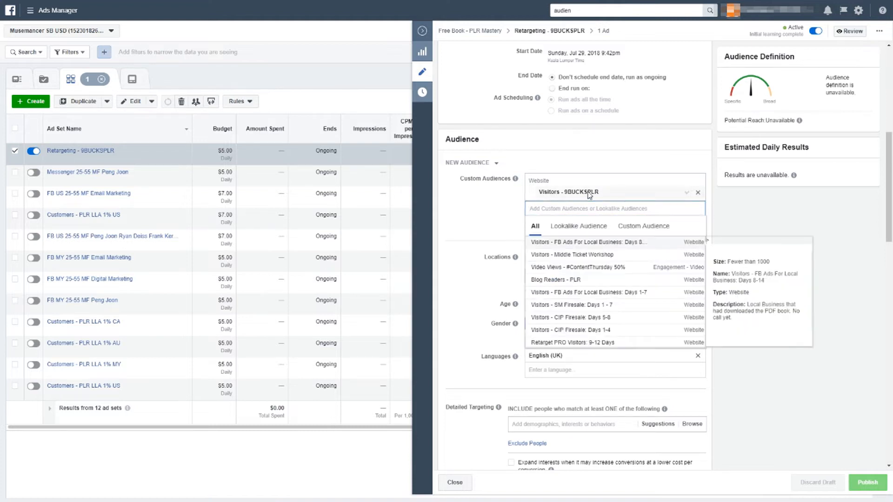
pyautogui.click(618, 228)
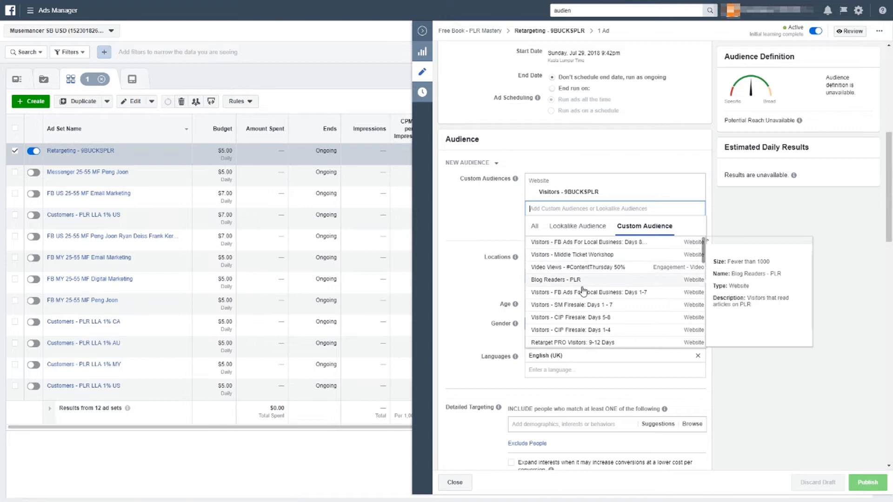
pyautogui.scroll(-5, 575, 279)
pyautogui.scroll(-5, 569, 299)
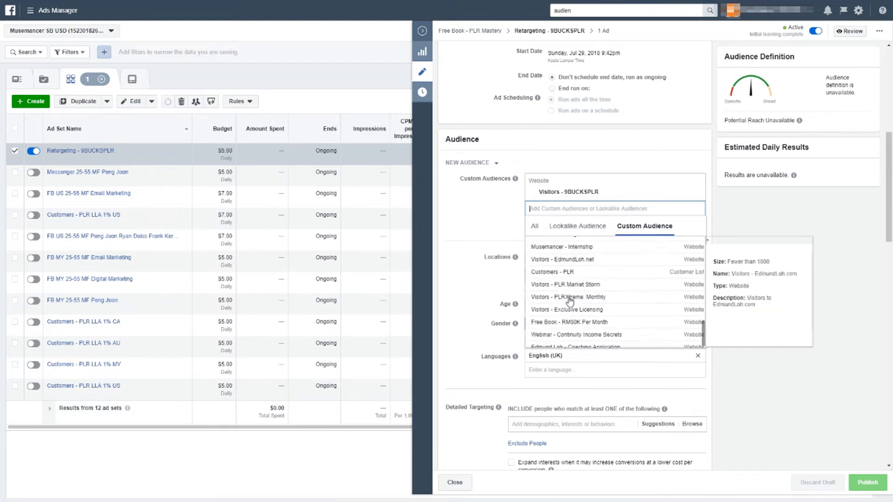
pyautogui.scroll(6, 573, 302)
pyautogui.scroll(3, 575, 291)
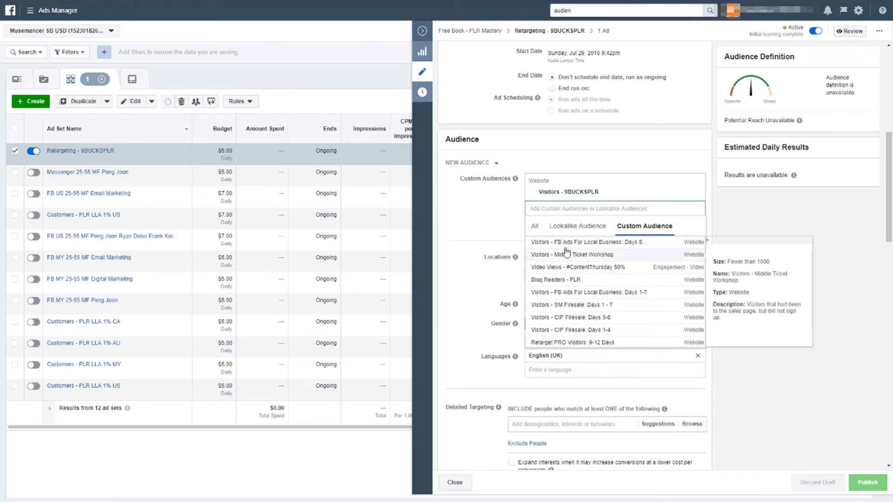
pyautogui.click(498, 223)
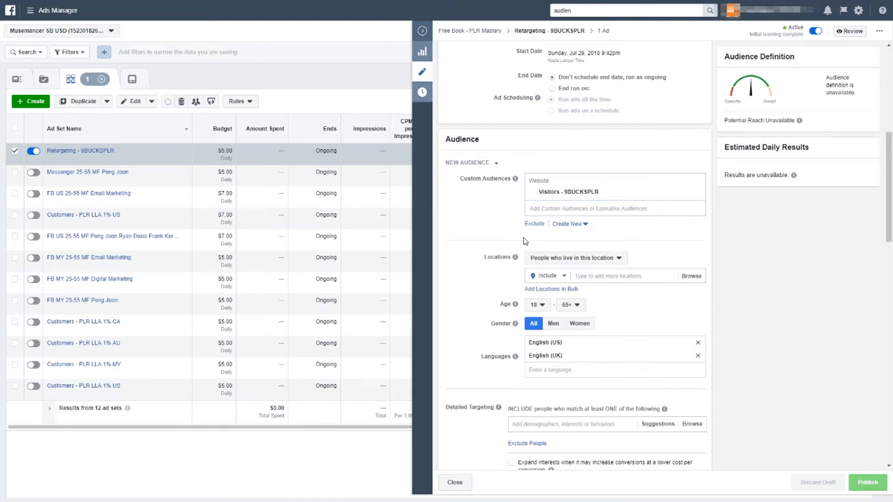
# Step: Try adding the Worldwide region to the ad set's included locations, and remove it again
pyautogui.click(591, 277)
pyautogui.write('worldwid')
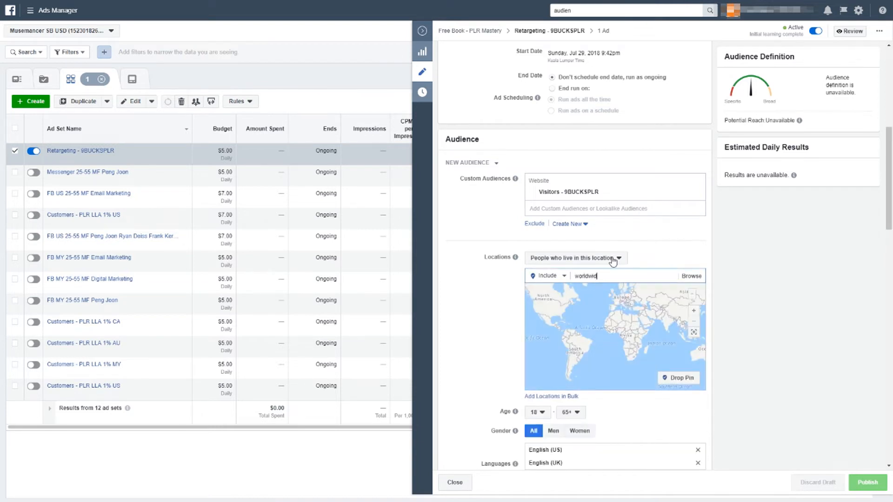
pyautogui.write('e')
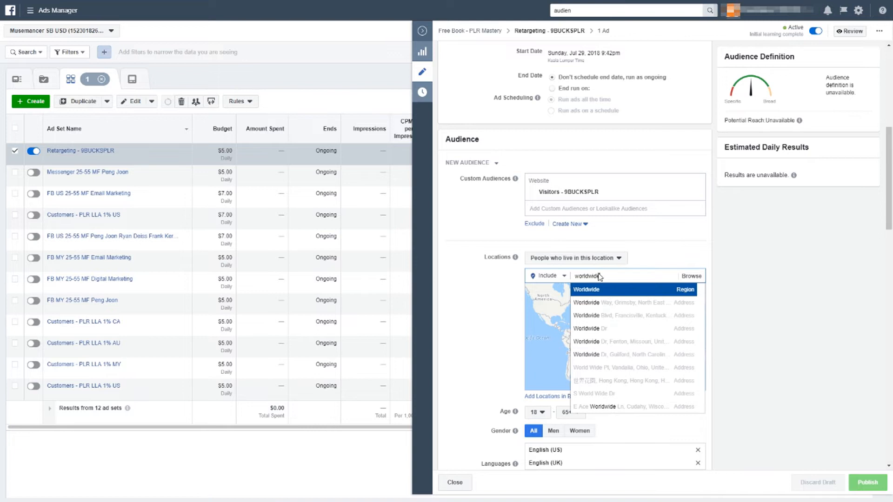
pyautogui.click(607, 291)
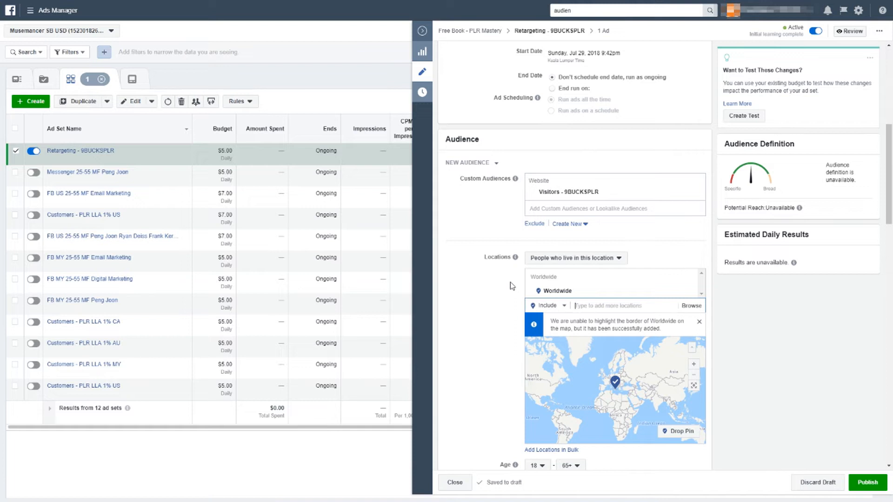
pyautogui.click(689, 278)
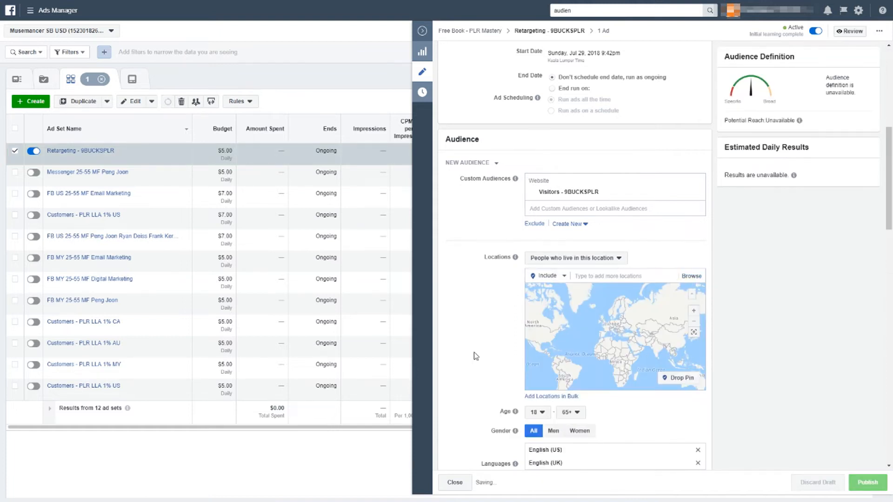
# Step: Examine the ad set's age, gender, language and detailed targeting settings, and return to the Custom Audiences setting
pyautogui.scroll(-2, 474, 355)
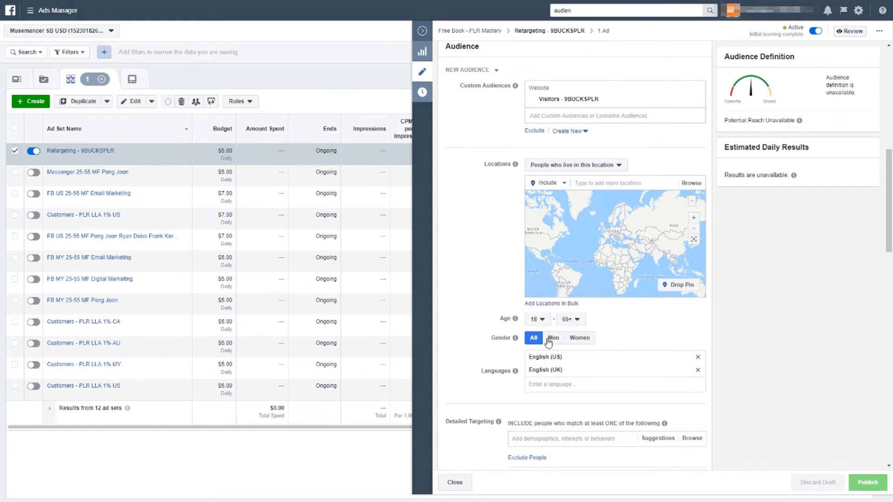
pyautogui.scroll(-2, 517, 247)
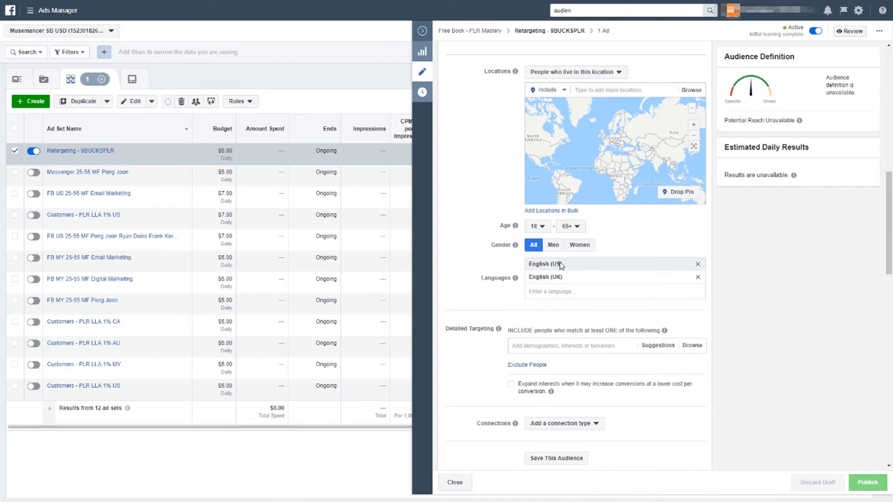
pyautogui.scroll(-2, 563, 264)
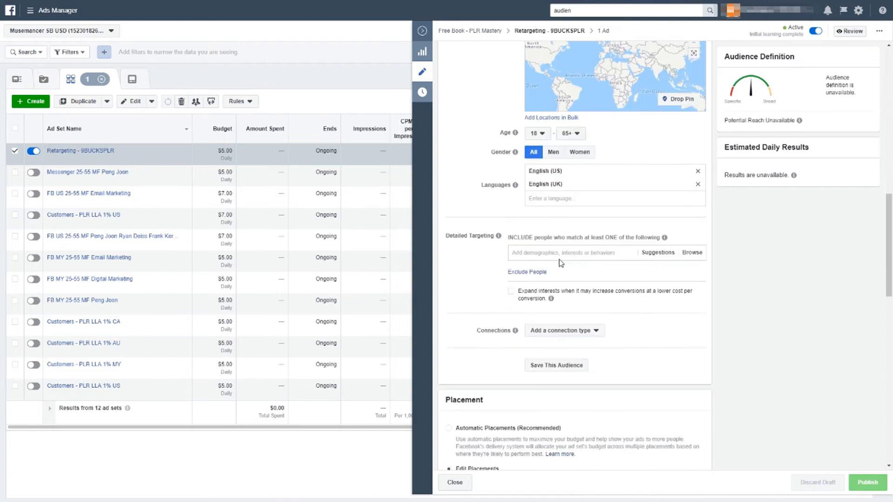
pyautogui.scroll(-1, 563, 264)
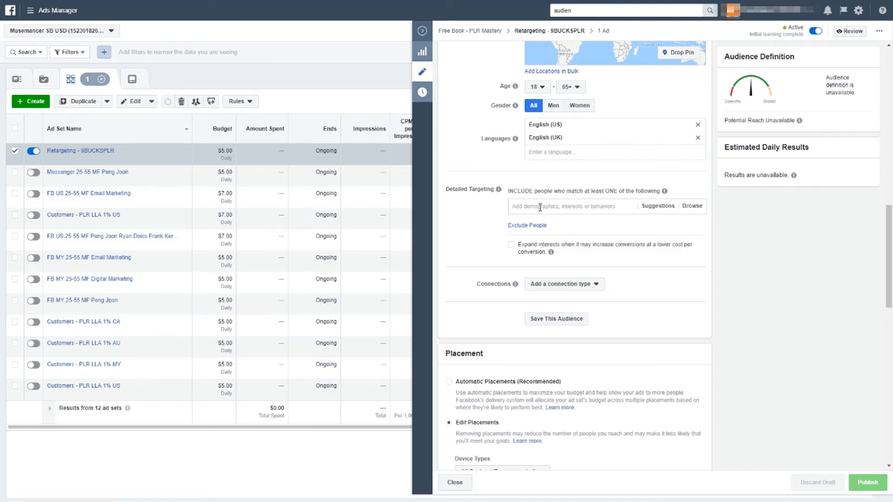
pyautogui.scroll(10, 539, 207)
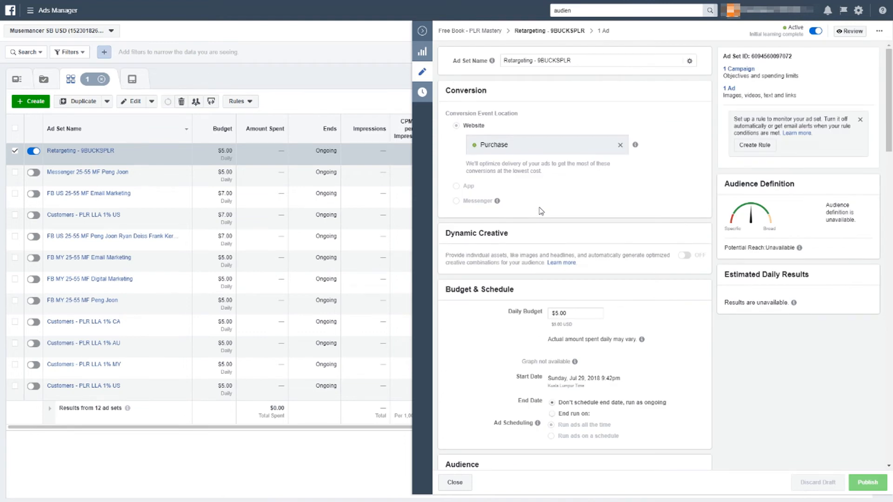
pyautogui.scroll(-7, 540, 211)
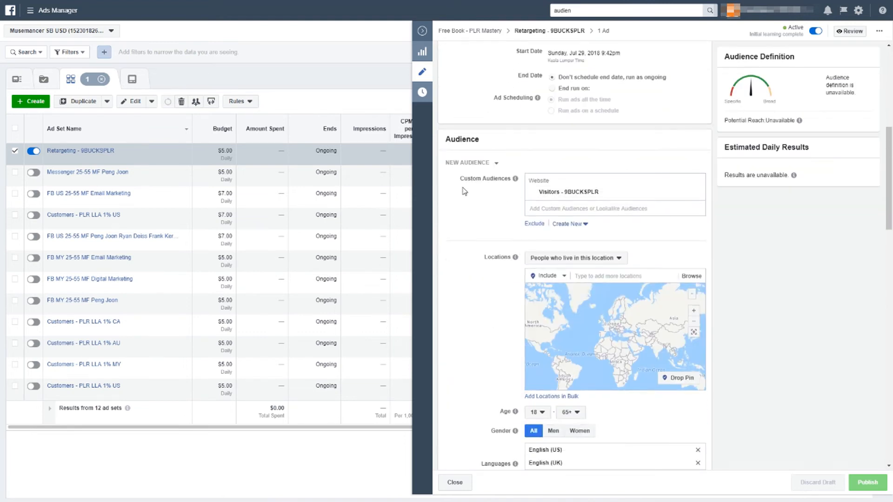
# Step: Examine the ad set's Custom Audiences setting, remaining targeting options, and the device and platform choices in the Placement section
pyautogui.moveTo(459, 178); pyautogui.dragTo(514, 179)
pyautogui.moveTo(514, 178)
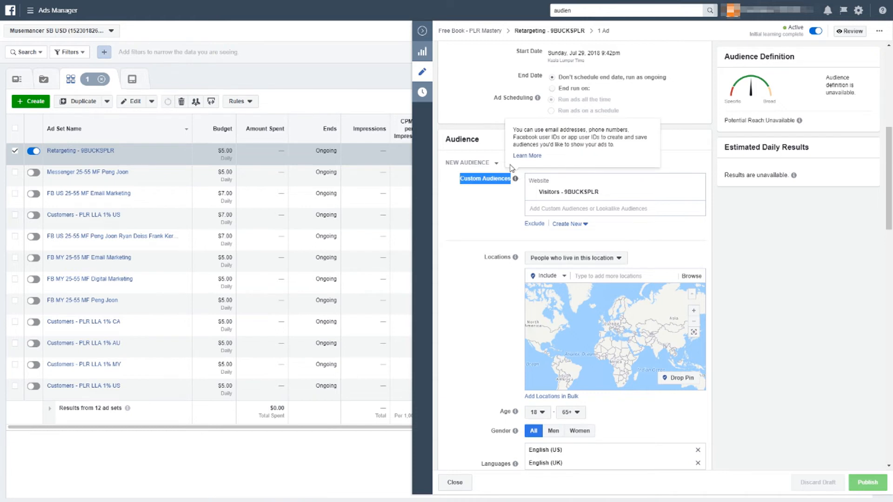
pyautogui.scroll(-5, 514, 239)
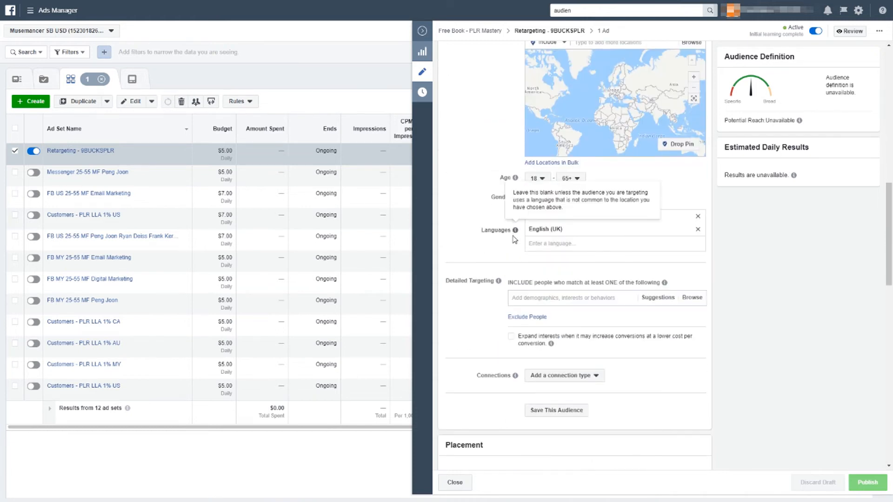
pyautogui.scroll(-4, 514, 239)
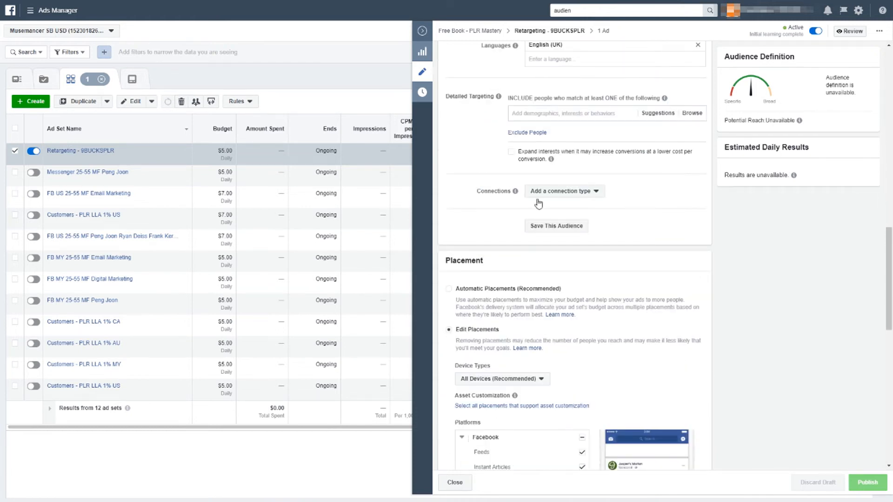
pyautogui.scroll(-3, 476, 241)
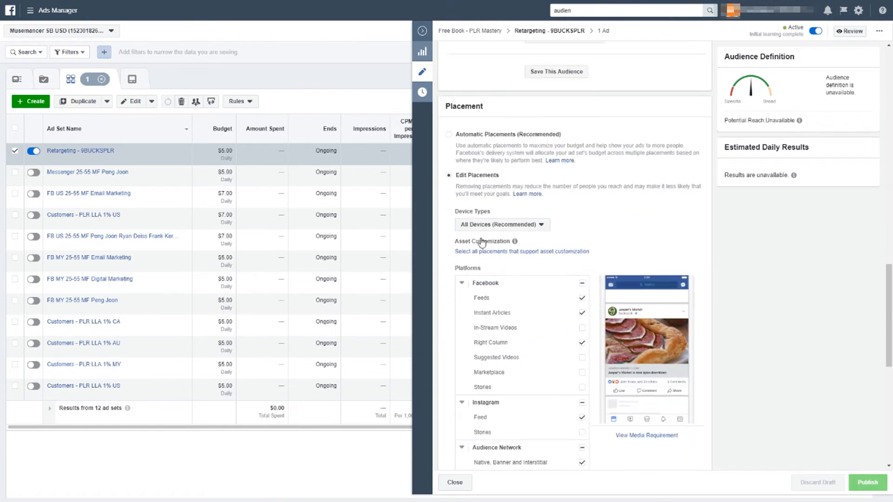
pyautogui.scroll(-1, 482, 242)
pyautogui.scroll(-1, 482, 239)
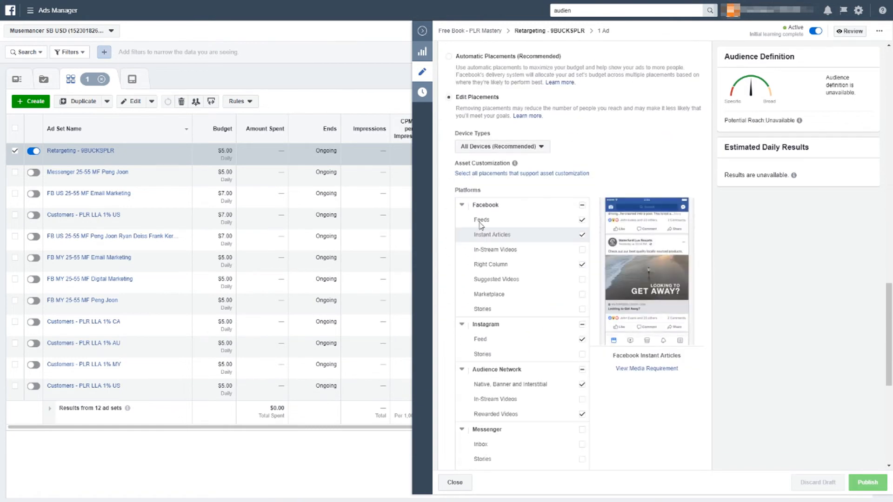
# Step: Try clearing all Facebook placements, adding Instagram Stories and Messenger, and limiting Audience Network to Rewarded Videos
pyautogui.click(581, 207)
pyautogui.click(581, 207)
pyautogui.scroll(-2, 572, 279)
pyautogui.click(582, 292)
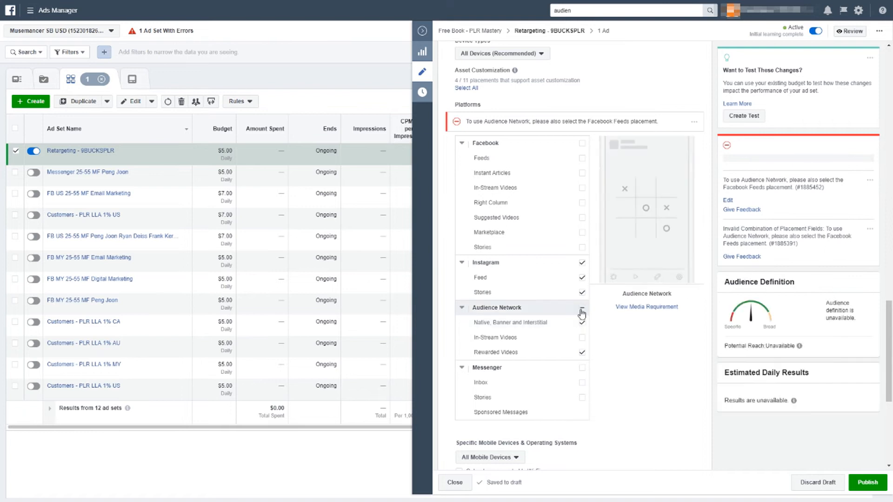
pyautogui.click(581, 352)
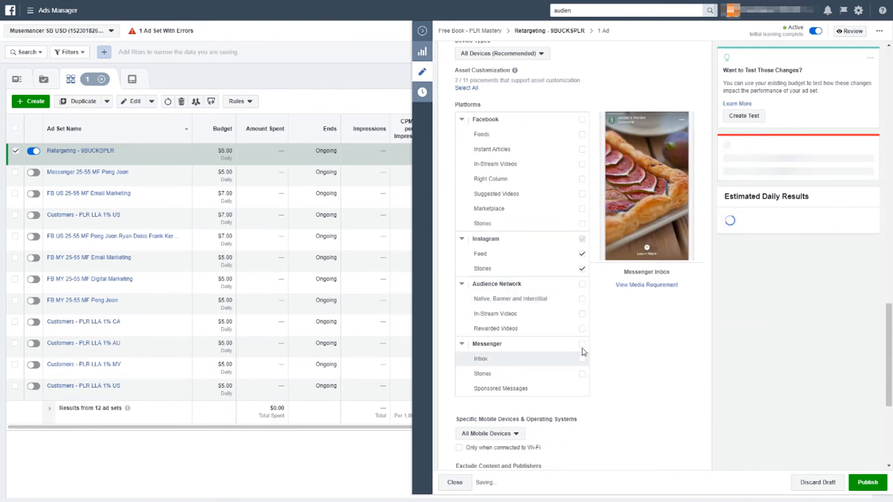
pyautogui.click(582, 345)
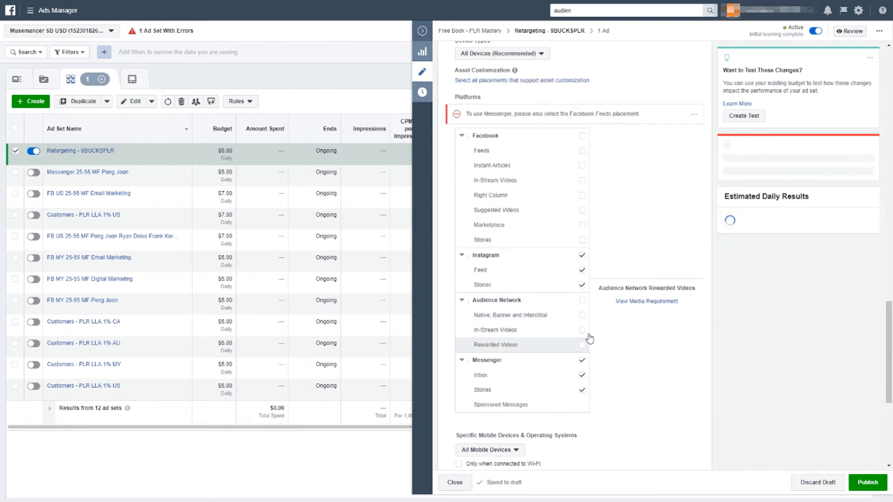
pyautogui.click(584, 343)
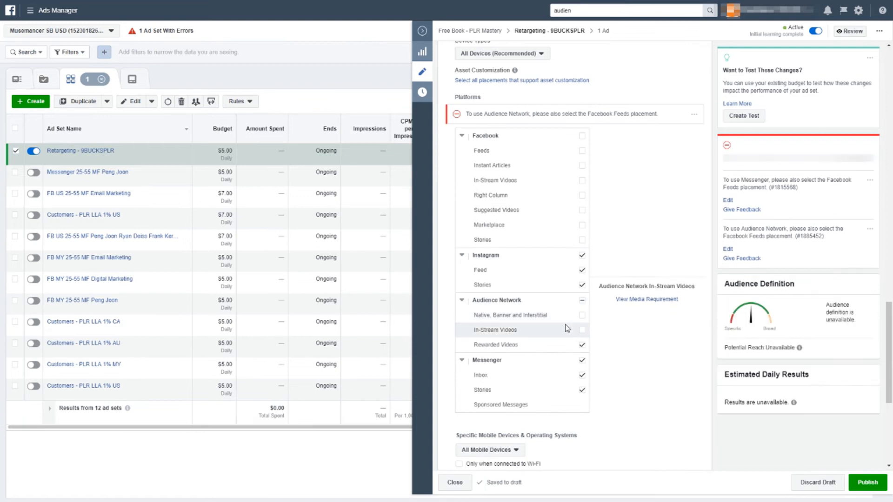
# Step: Examine the ad set's Optimization & Delivery settings, including the conversion window and bid strategy
pyautogui.scroll(-5, 568, 321)
pyautogui.scroll(-1, 564, 326)
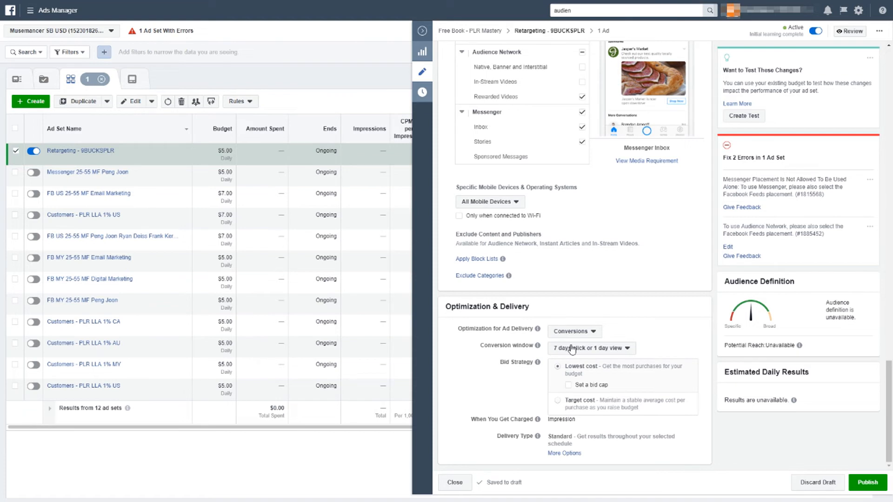
pyautogui.moveTo(592, 372)
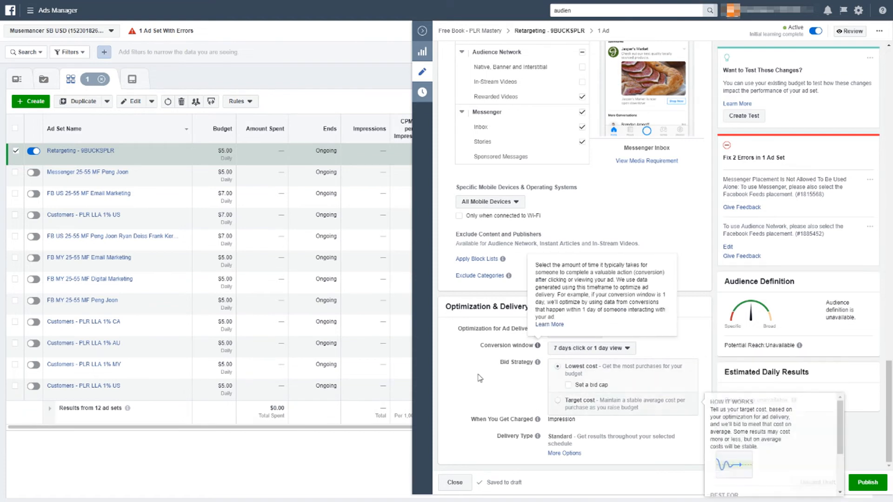
# Step: Discard the draft changes made to the Retargeting - 9BUCKSPLR ad set
pyautogui.scroll(1, 674, 226)
pyautogui.scroll(15, 671, 229)
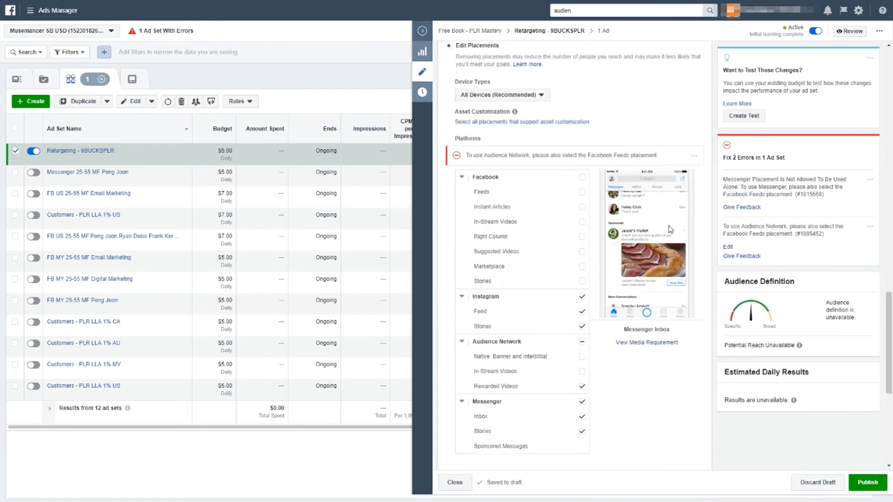
pyautogui.scroll(3, 671, 228)
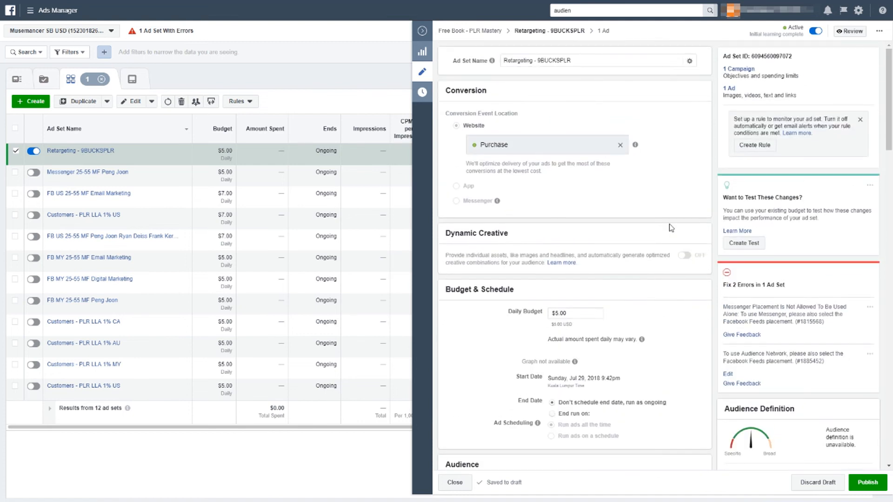
pyautogui.click(806, 486)
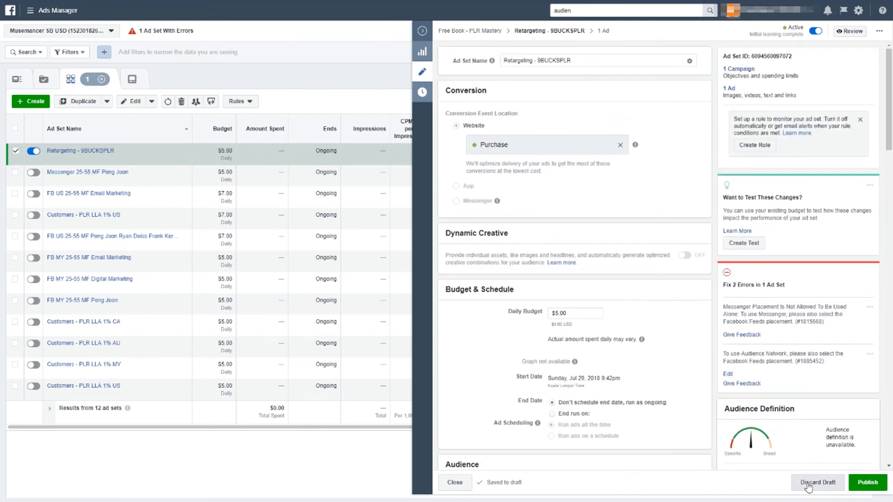
pyautogui.click(513, 194)
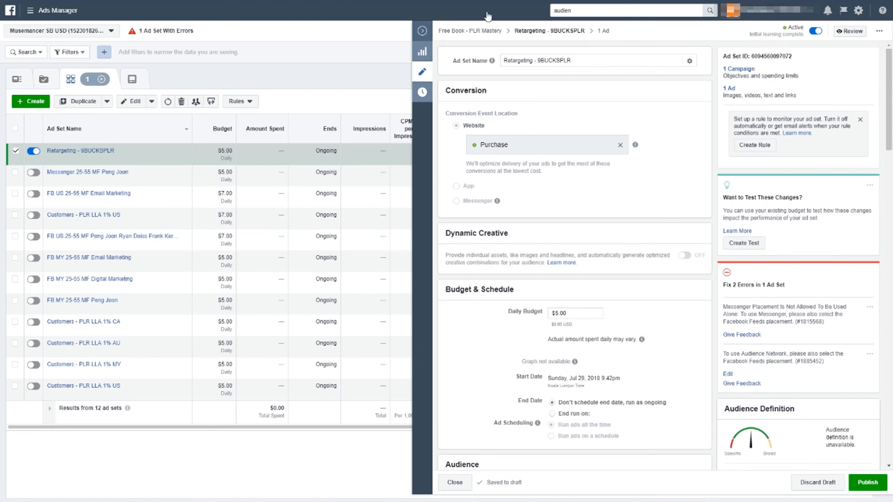
# Step: Show the ads of the Retargeting - 9BUCKSPLR ad set and open the ad 9BUCKSPLR 1 for editing
pyautogui.click(14, 151)
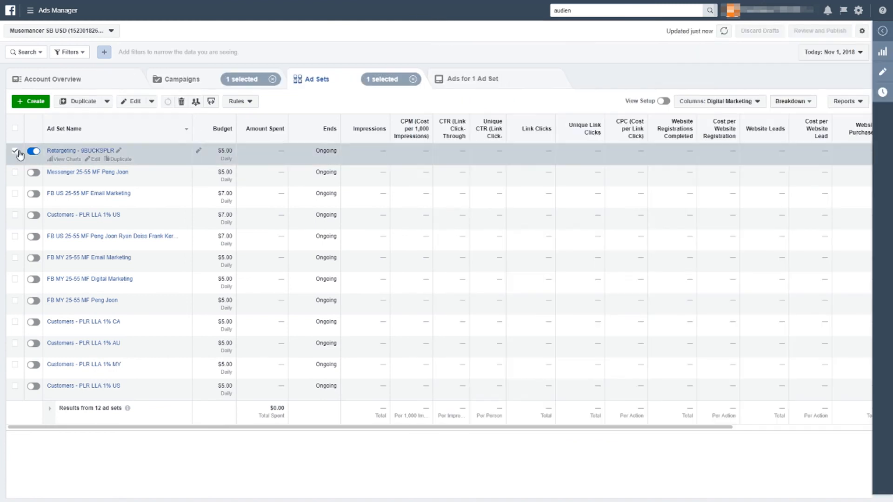
pyautogui.click(458, 89)
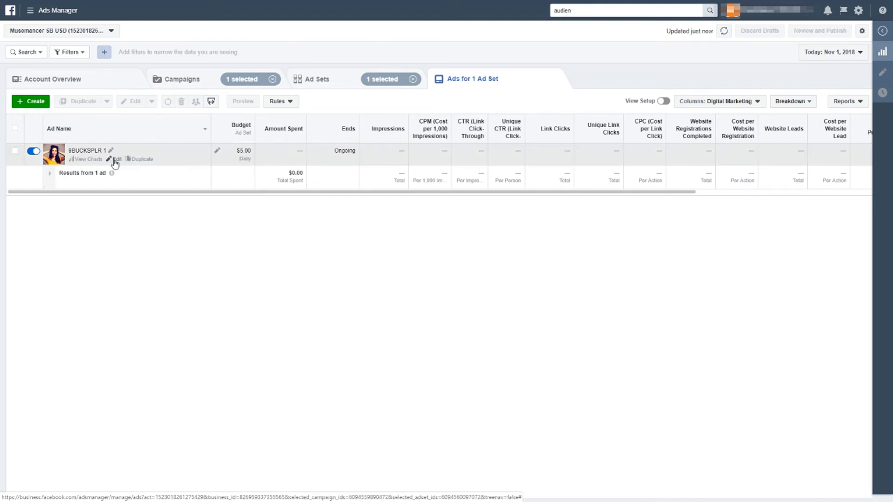
pyautogui.click(115, 160)
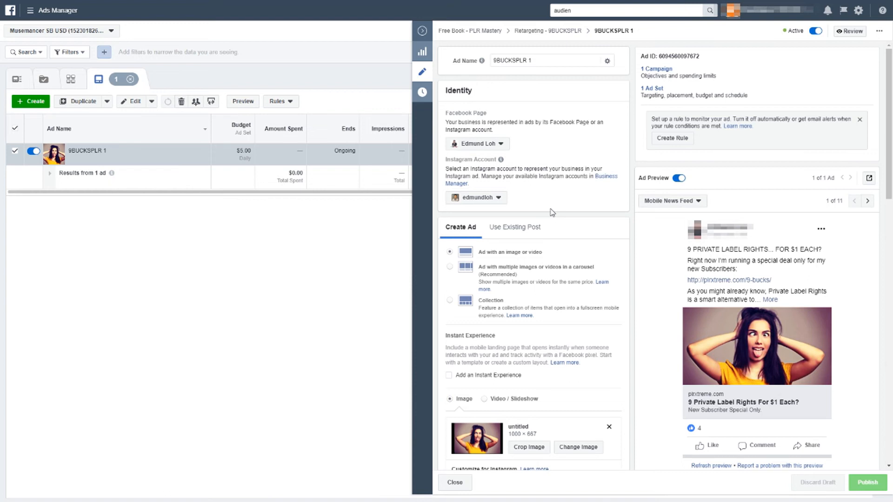
# Step: Review the ad's format, image, link type and full ad text without changing them
pyautogui.scroll(-4, 535, 250)
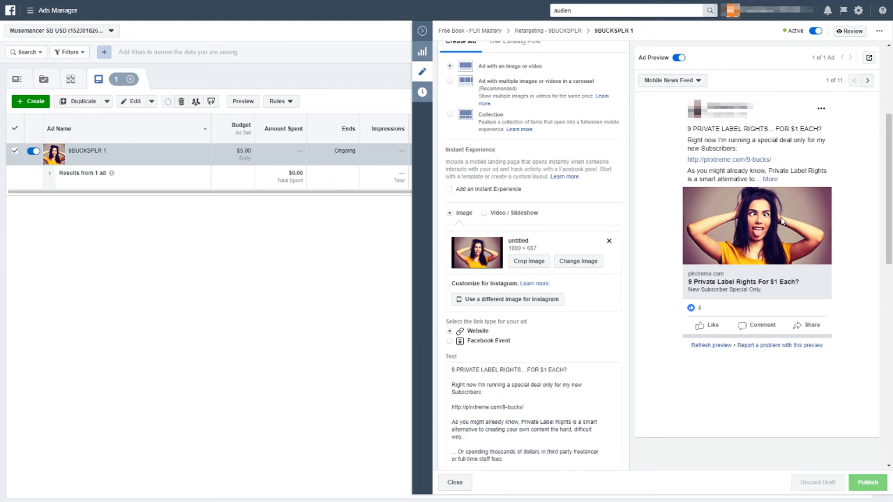
pyautogui.scroll(-3, 565, 316)
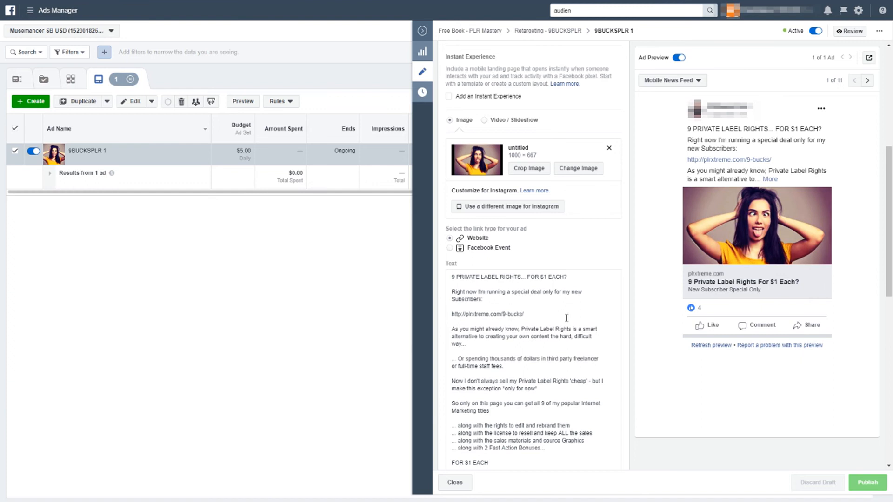
pyautogui.click(537, 246)
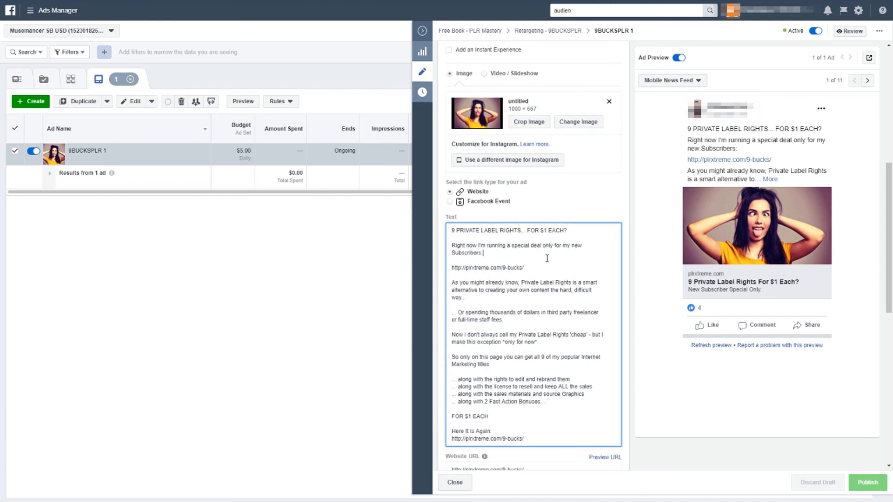
pyautogui.scroll(-1, 547, 258)
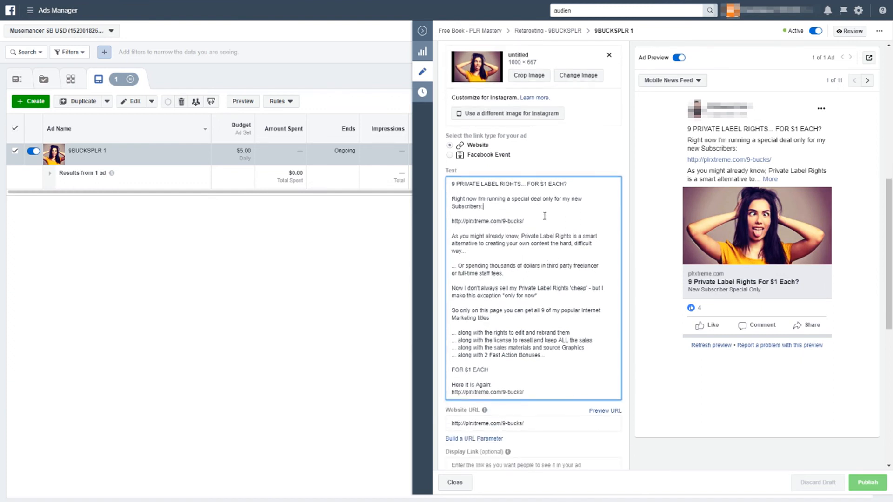
pyautogui.click(564, 272)
pyautogui.scroll(-1, 551, 311)
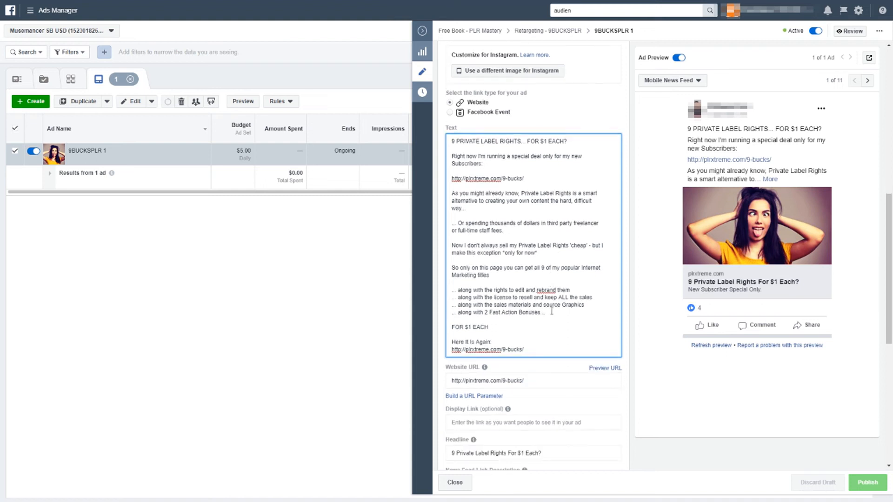
# Step: Switch the ad preview to Desktop News Feed and review the website URL, headline, link description, call to action and tracking settings
pyautogui.click(867, 82)
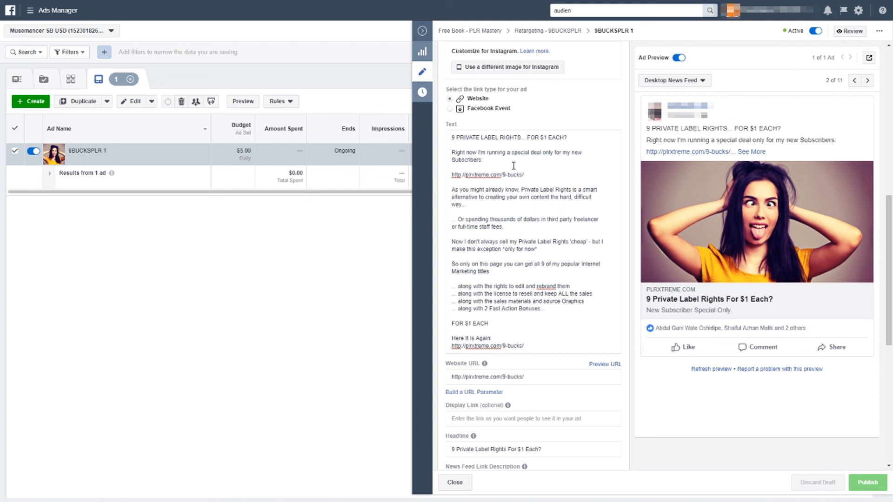
pyautogui.scroll(-2, 514, 166)
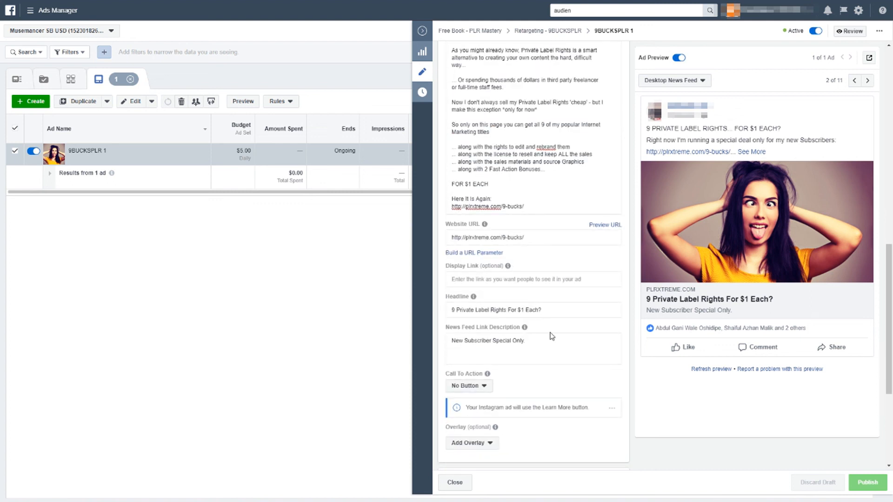
pyautogui.scroll(-4, 552, 337)
pyautogui.scroll(-1, 552, 336)
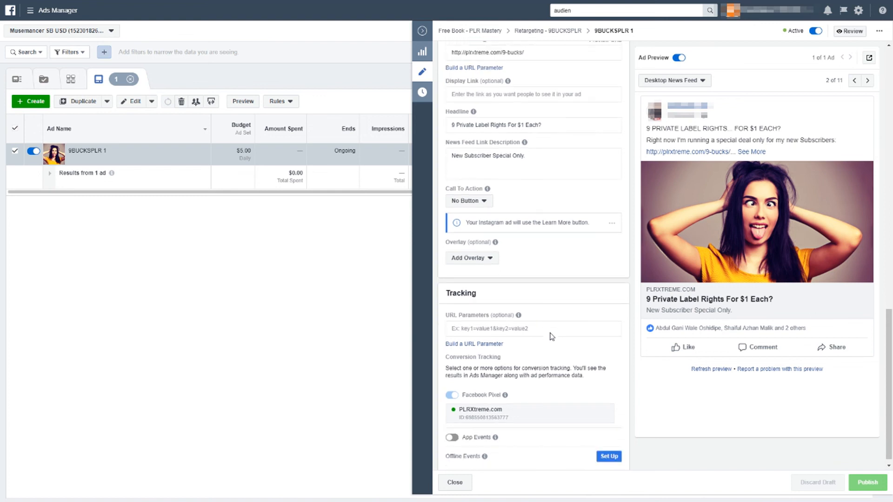
# Step: Go over the ad's creative, text and tracking settings once more, and close the ad editor without publishing
pyautogui.scroll(7, 551, 334)
pyautogui.scroll(2, 551, 333)
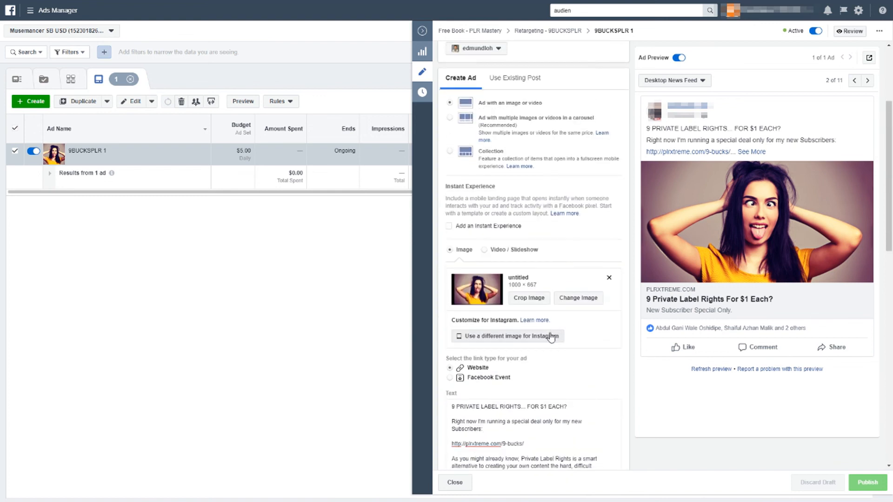
pyautogui.scroll(-3, 550, 334)
pyautogui.click(552, 300)
pyautogui.scroll(-1, 552, 301)
pyautogui.scroll(-8, 552, 301)
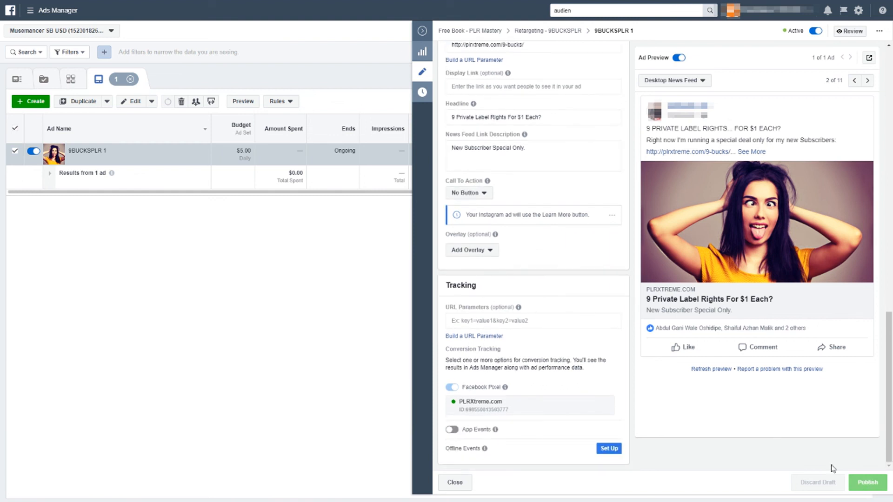
pyautogui.click(423, 32)
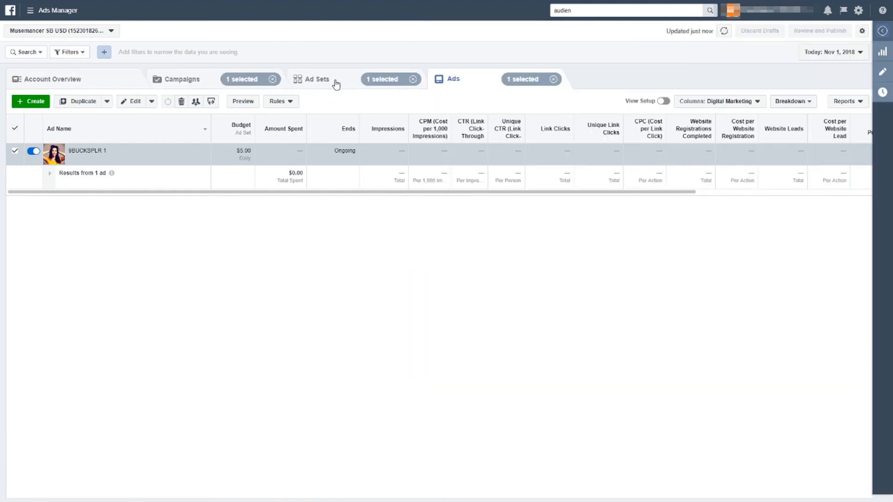